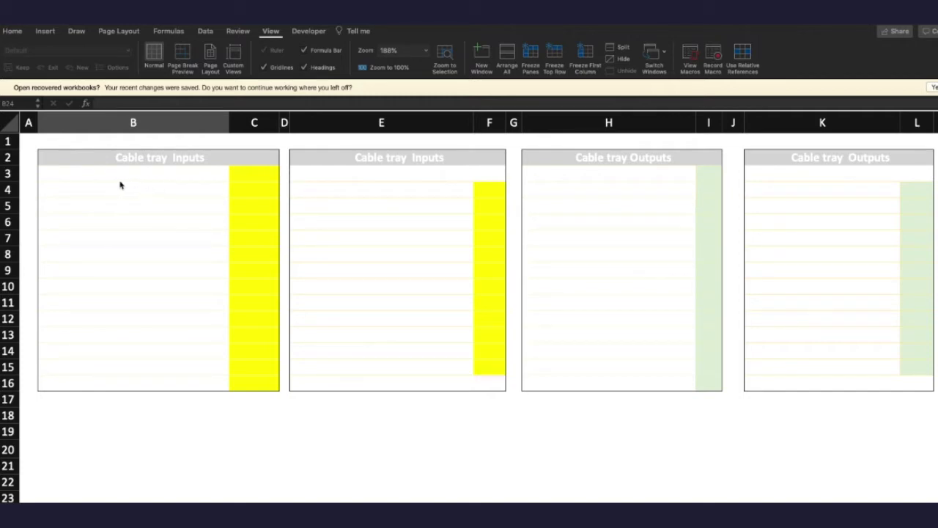
Step: Make the hidden labels in B3:B16 of the first Cable tray Inputs table visible with a black font colour
{"action": "left_click", "coordinate": [84, 176]}
{"action": "left_click_drag", "start_coordinate": [83, 176], "coordinate": [117, 382]}
{"action": "left_click", "coordinate": [12, 31]}
{"action": "left_click", "coordinate": [197, 68]}
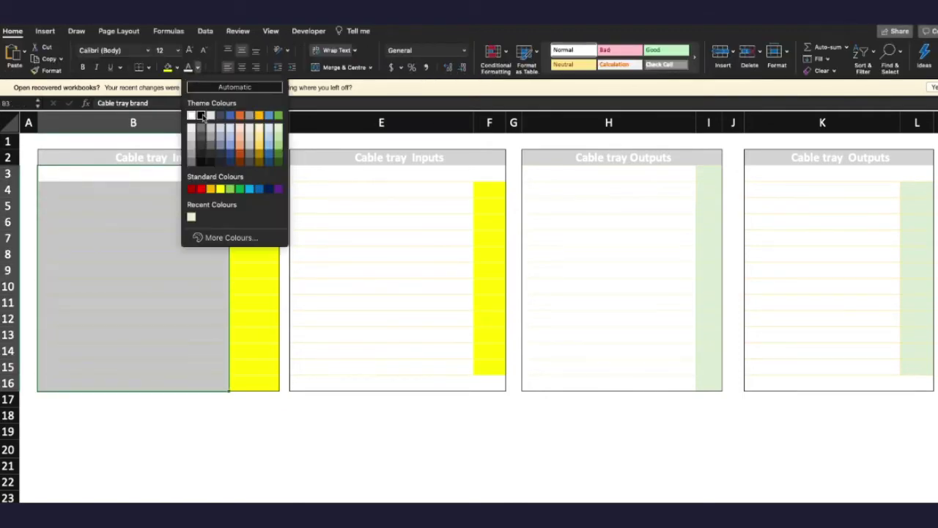
{"action": "left_click", "coordinate": [203, 116]}
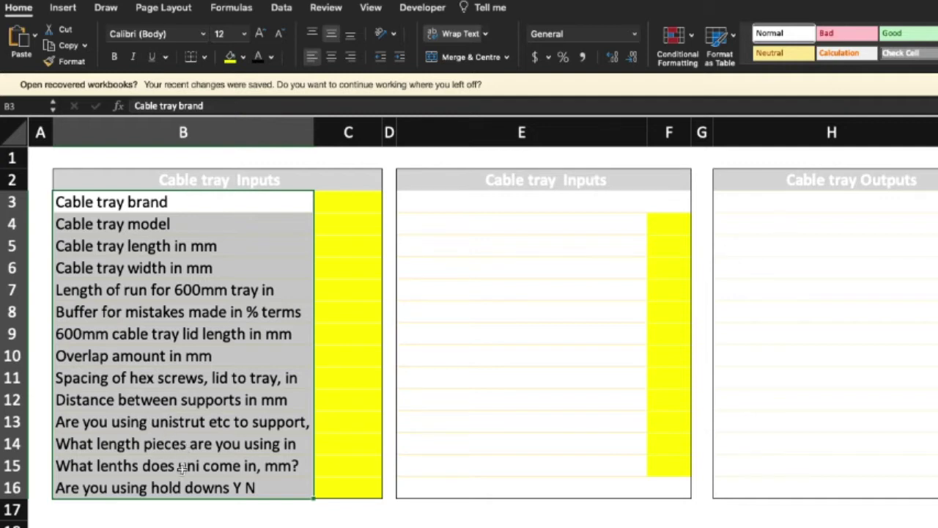
Step: Correct the misspelled word "lenths" to "lengths" in the text of the B15 label formula
{"action": "double_click", "coordinate": [120, 466]}
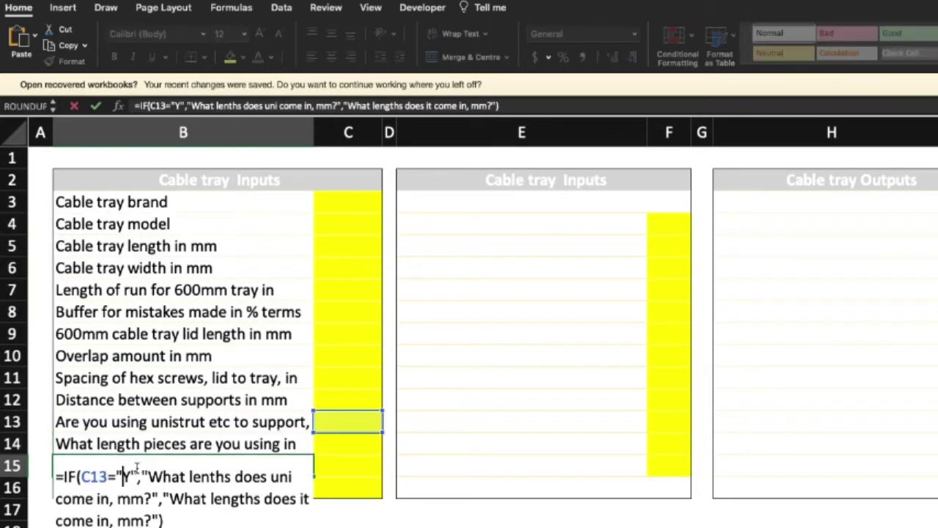
{"action": "left_click", "coordinate": [212, 476]}
{"action": "type", "text": "gt"}
{"action": "key", "text": "Return"}
{"action": "double_click", "coordinate": [227, 487]}
{"action": "type", "text": "s"}
{"action": "key", "text": "Return"}
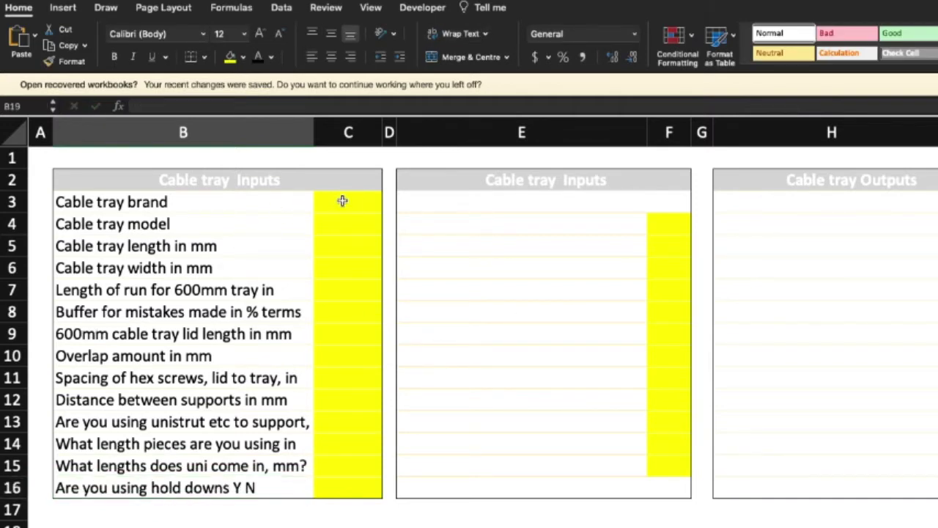
Step: Apply the black font colour to the input values in C3:C16
{"action": "left_click_drag", "start_coordinate": [343, 200], "coordinate": [345, 485]}
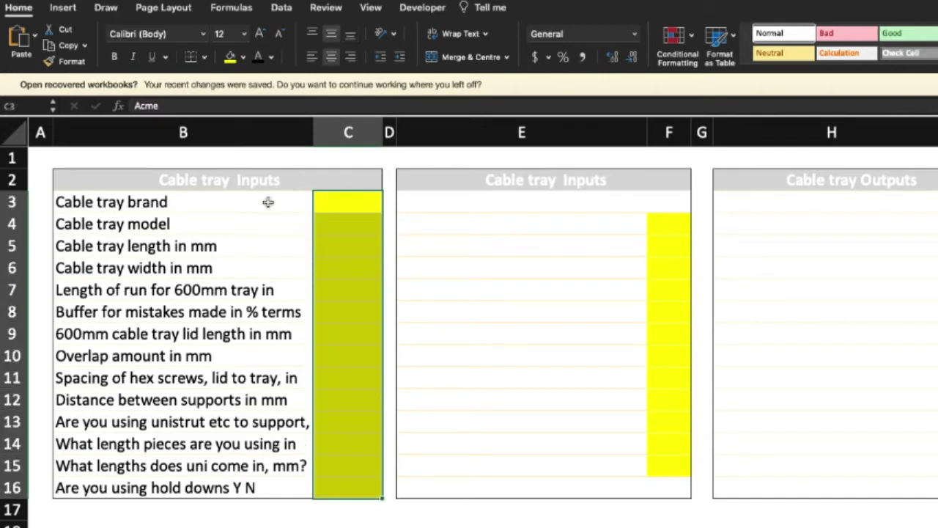
{"action": "left_click", "coordinate": [259, 58]}
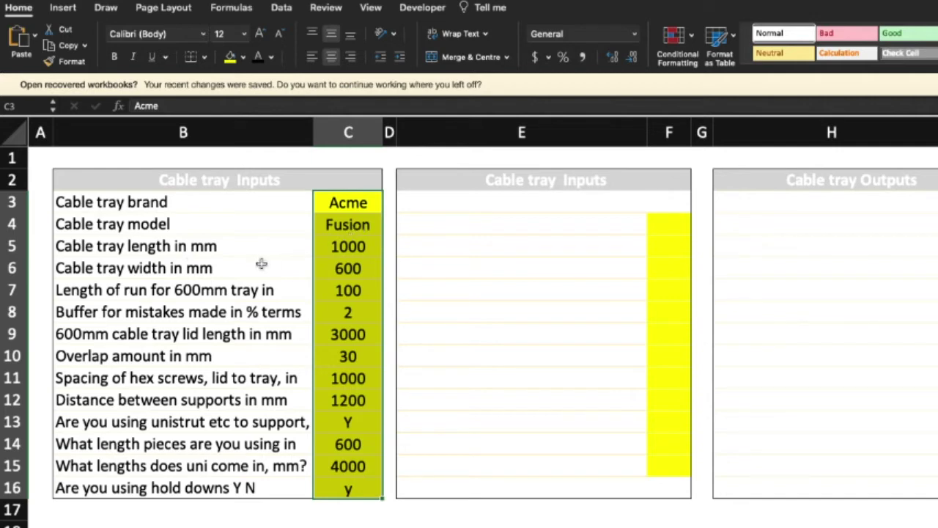
Step: Set the cable tray length to 3000 mm and view the available cable tray widths without choosing one
{"action": "left_click", "coordinate": [347, 246]}
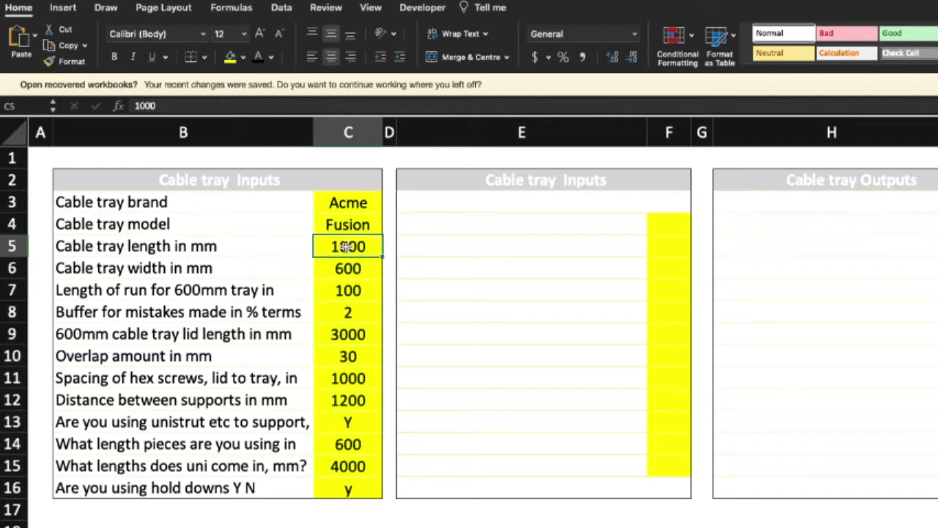
{"action": "type", "text": "300"}
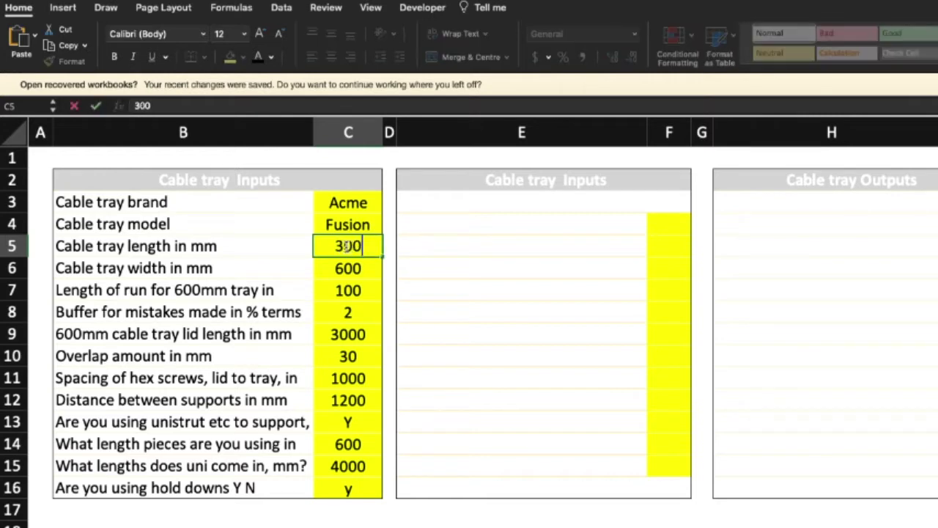
{"action": "type", "text": "0"}
{"action": "key", "text": "Return"}
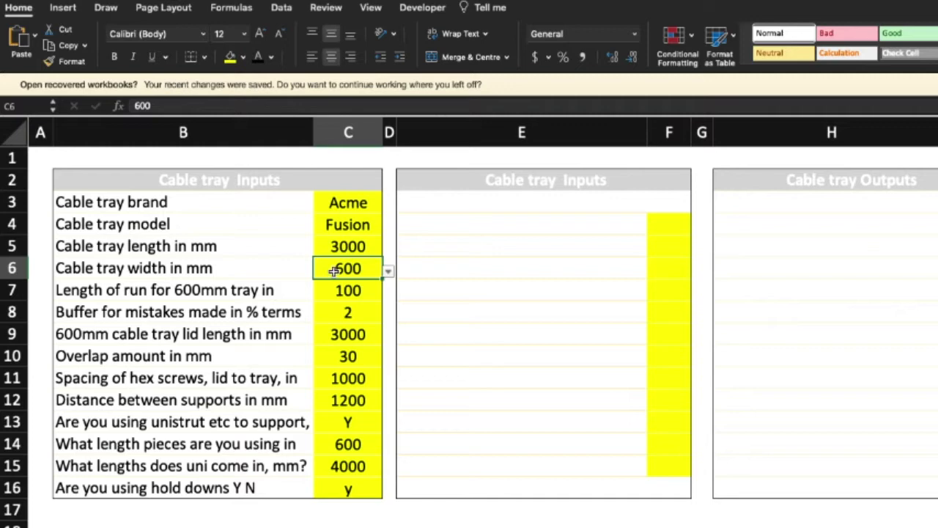
{"action": "left_click", "coordinate": [390, 272]}
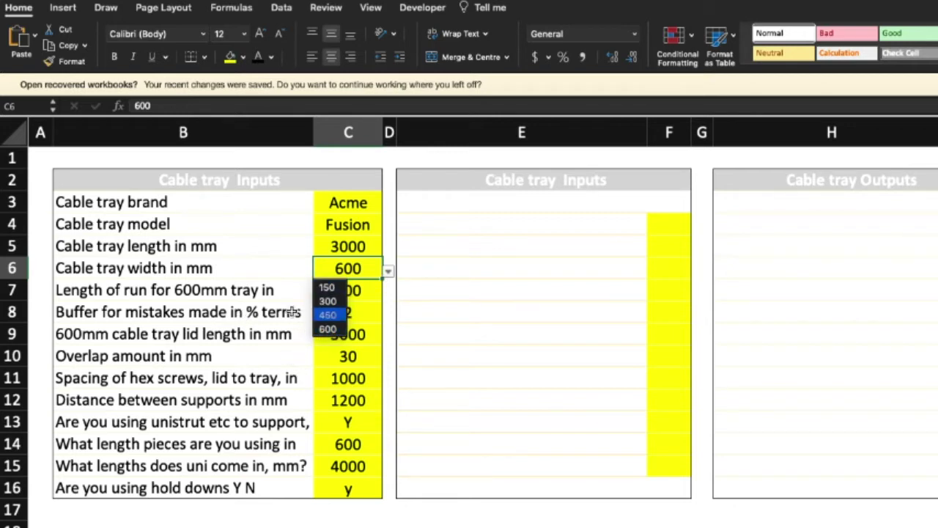
{"action": "key", "text": "Escape"}
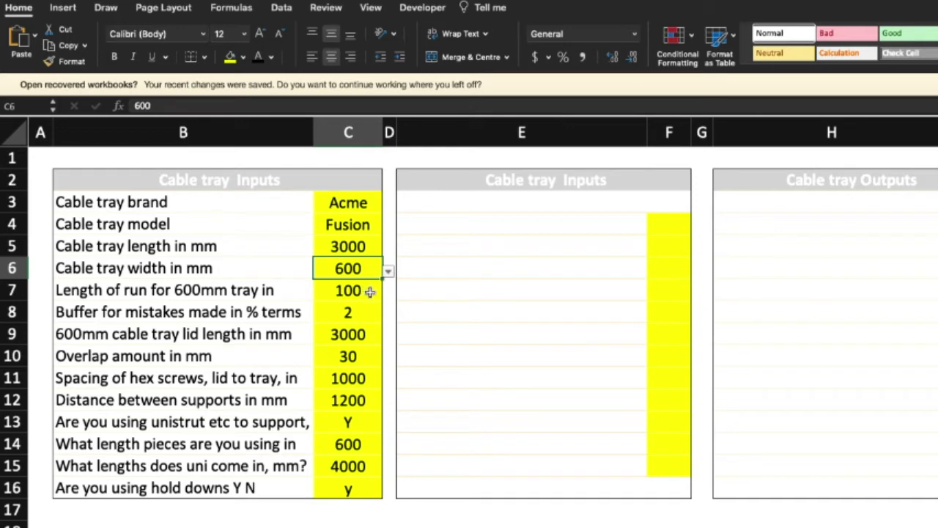
Step: Inspect the formula of the run length label in B7 and widen column B until the label fits on one line
{"action": "double_click", "coordinate": [288, 293]}
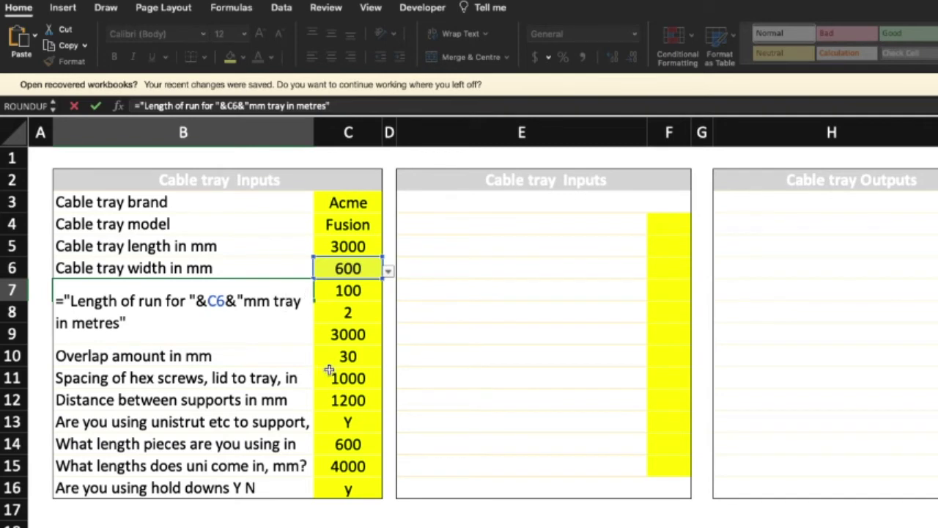
{"action": "key", "text": "Escape"}
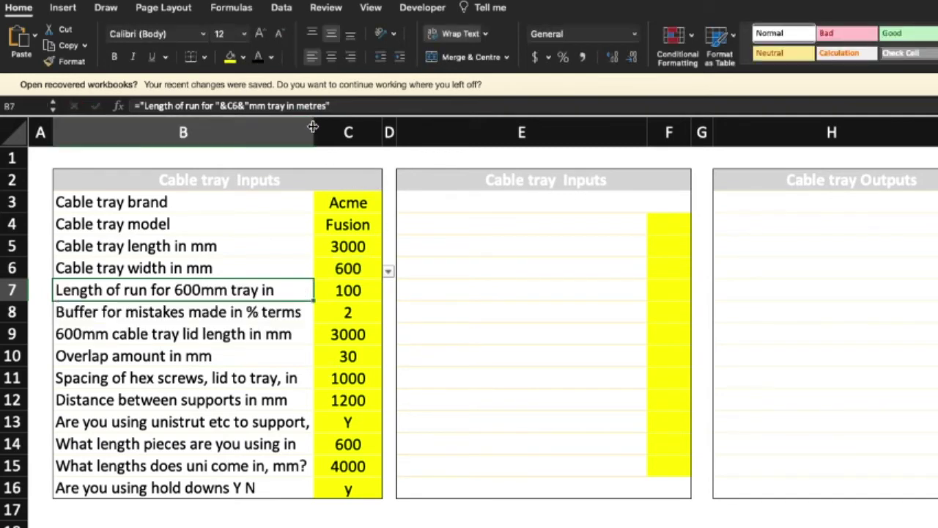
{"action": "left_click_drag", "start_coordinate": [314, 127], "coordinate": [327, 130]}
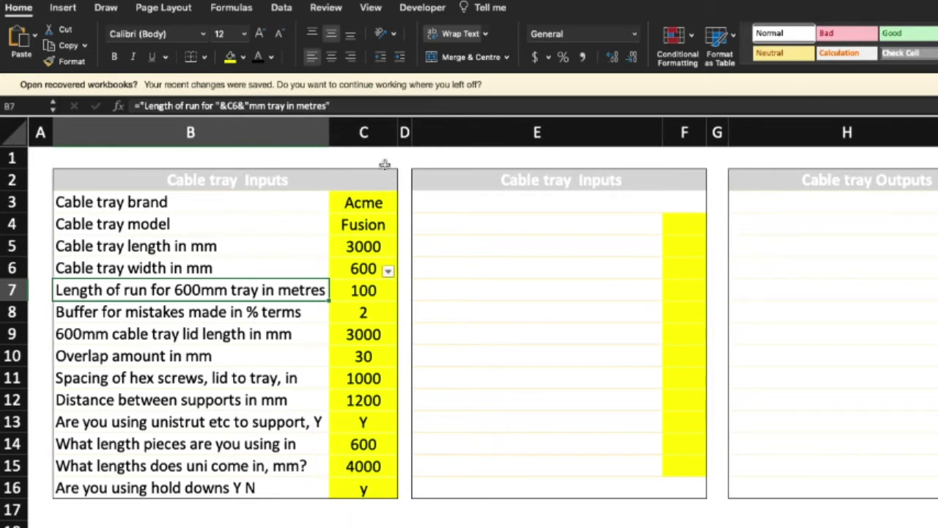
Step: Set the length of run for the cable tray to 200 metres
{"action": "left_click", "coordinate": [361, 292]}
{"action": "type", "text": "200"}
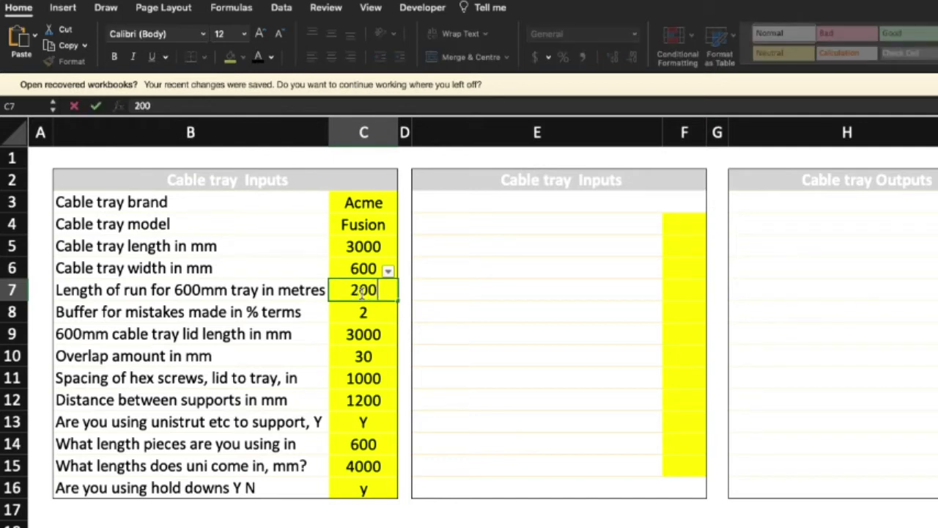
{"action": "key", "text": "Return"}
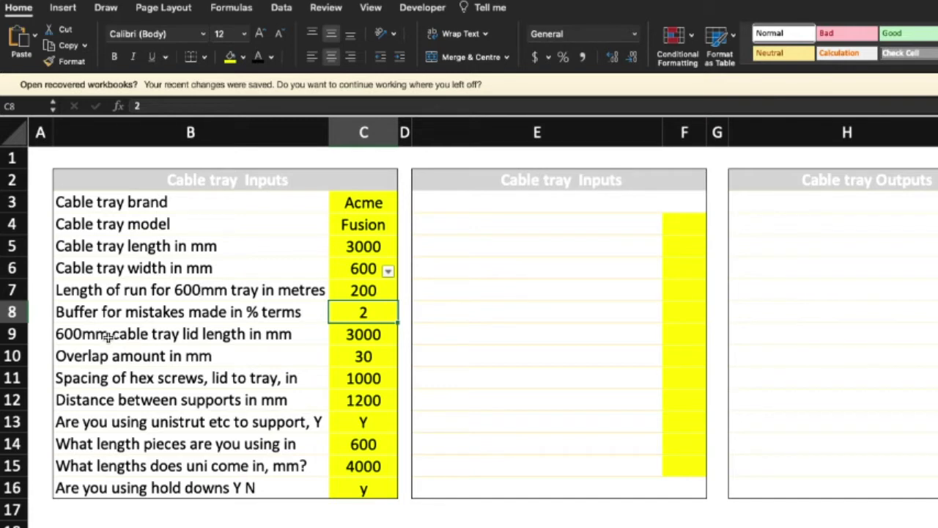
Step: Set the cable tray width to 450 mm and inspect the formulas of the run length and lid length labels
{"action": "left_click", "coordinate": [388, 271]}
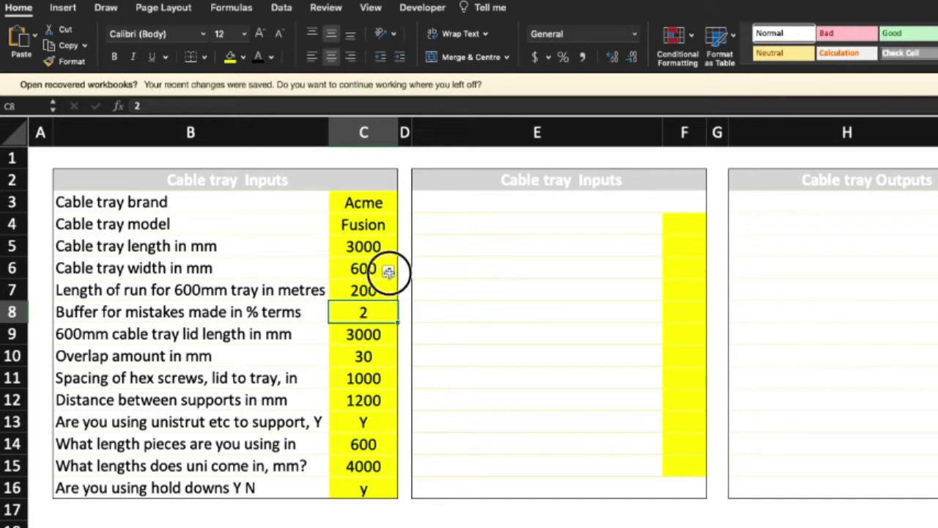
{"action": "left_click", "coordinate": [403, 271]}
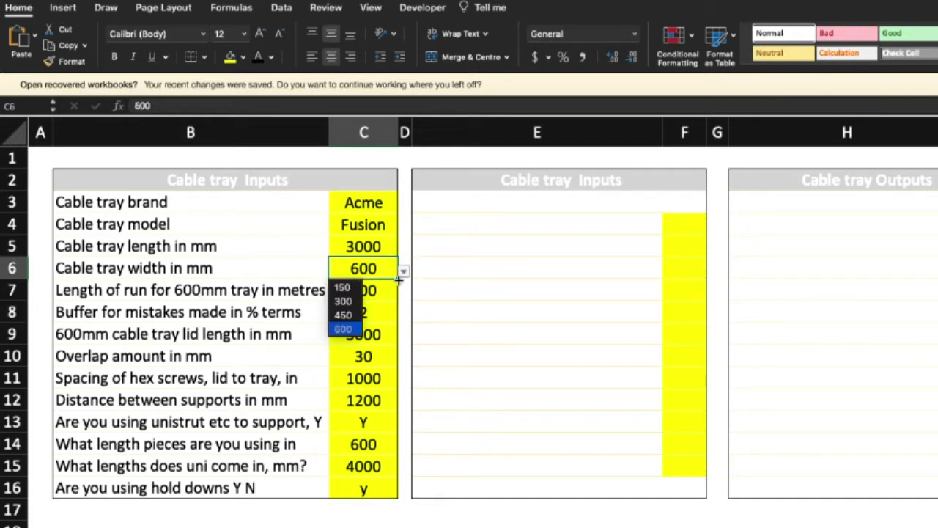
{"action": "left_click", "coordinate": [356, 315]}
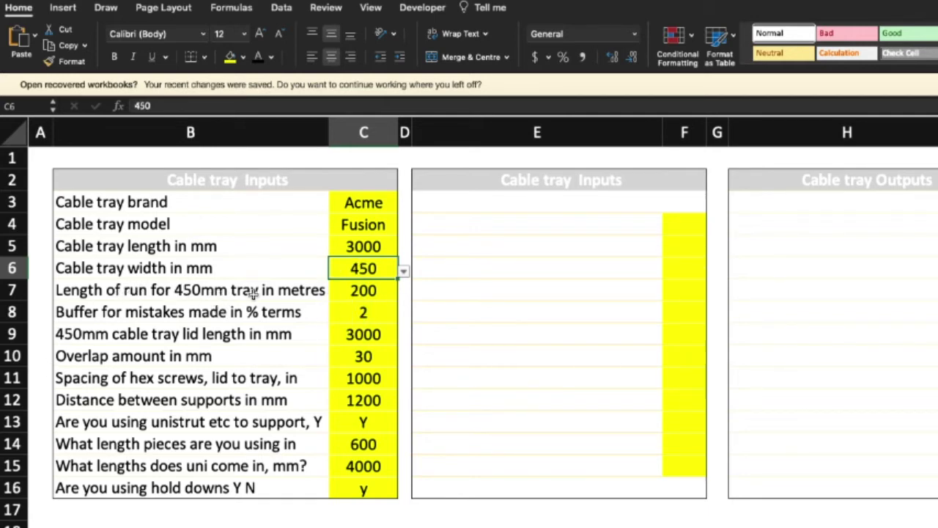
{"action": "left_click", "coordinate": [208, 290]}
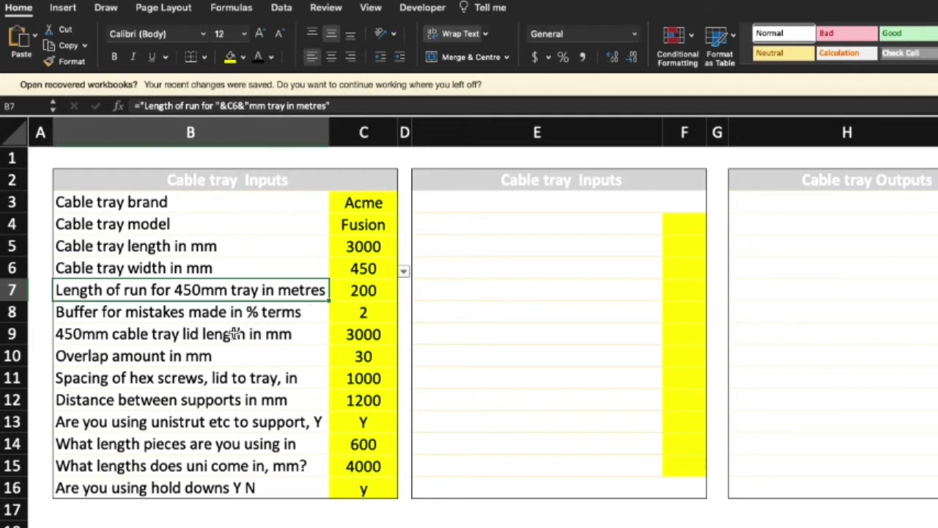
{"action": "left_click", "coordinate": [233, 333]}
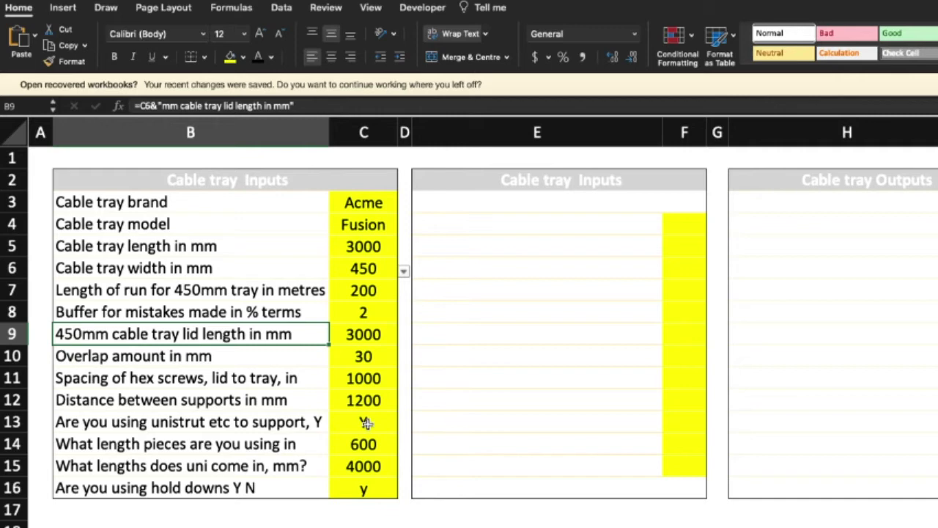
Step: Set the cable tray width to 600 mm and the length of the support pieces in C14 to 700
{"action": "left_click", "coordinate": [376, 443]}
{"action": "key", "text": "BackSpace"}
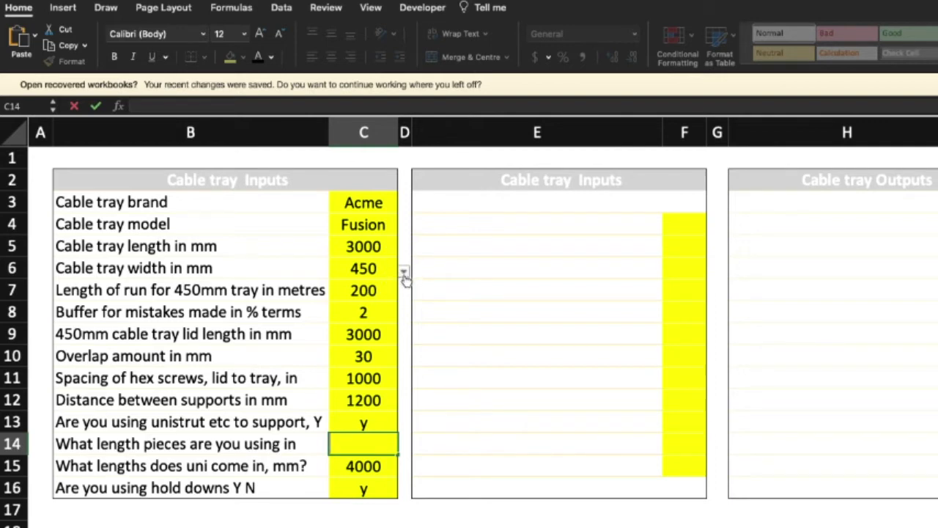
{"action": "left_click", "coordinate": [373, 267]}
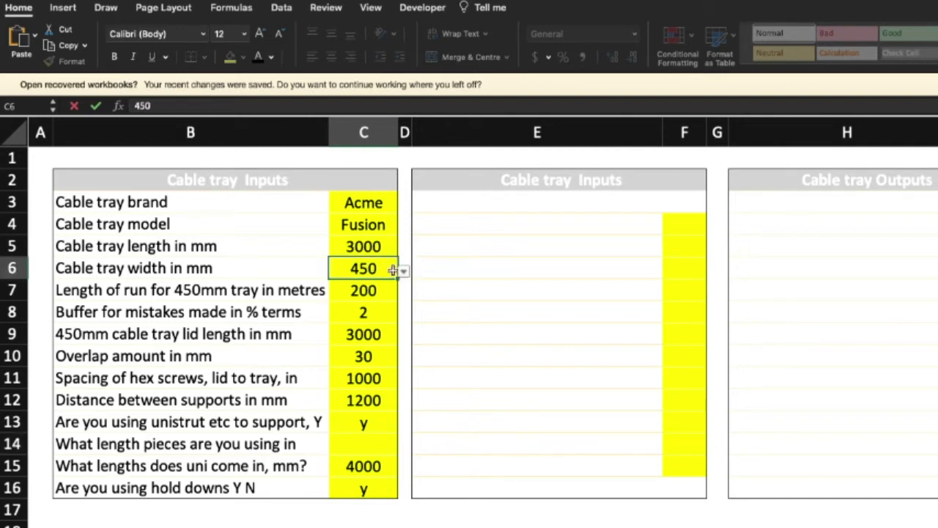
{"action": "left_click", "coordinate": [403, 270]}
{"action": "left_click", "coordinate": [350, 329]}
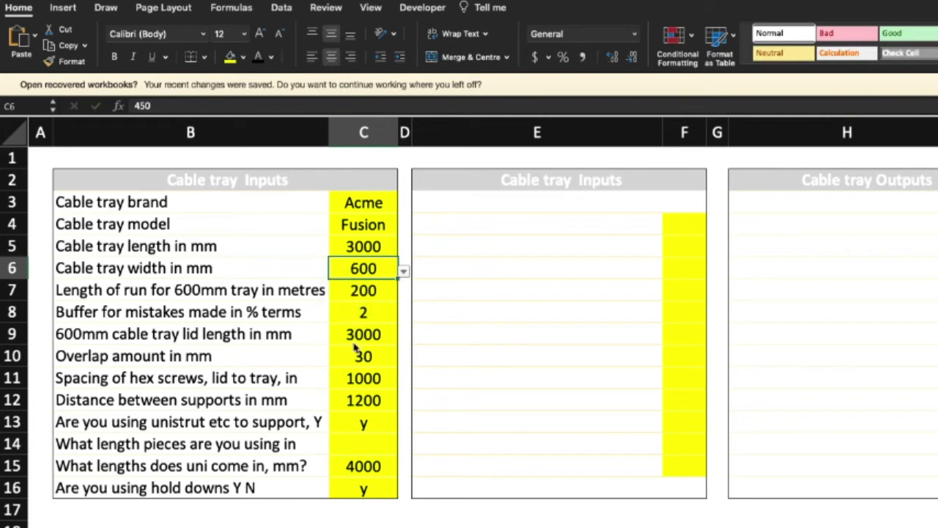
{"action": "left_click", "coordinate": [356, 446]}
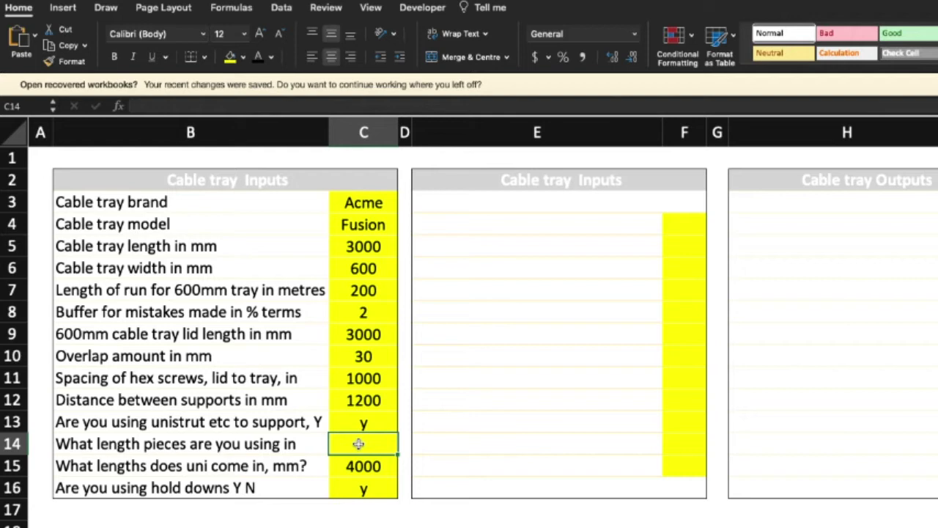
{"action": "type", "text": "700"}
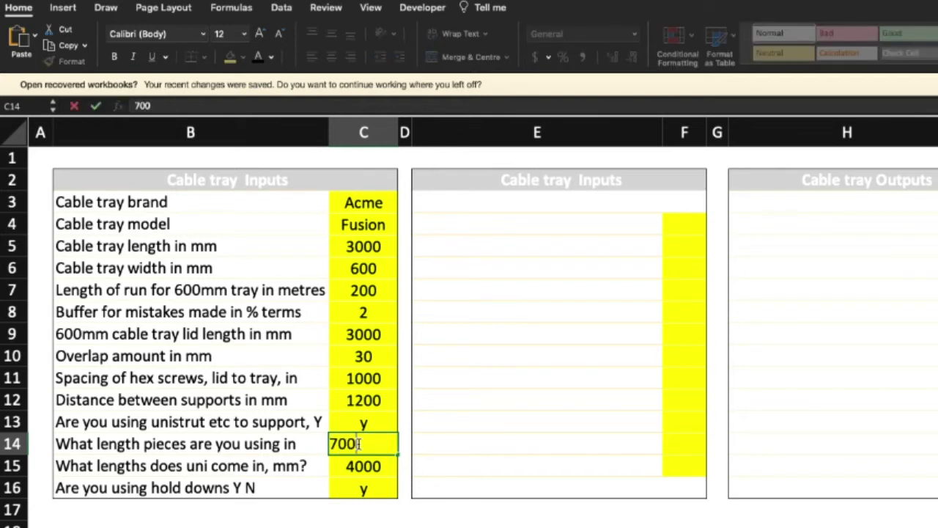
{"action": "key", "text": "Return"}
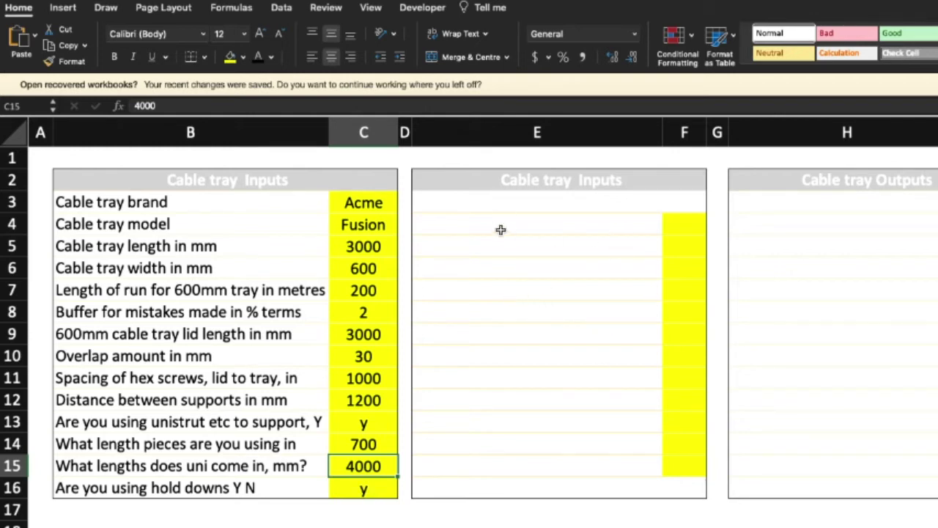
Step: Apply the black font colour to the labels in E3:E16 and the values in F4:F15 of the second inputs table
{"action": "left_click_drag", "start_coordinate": [469, 201], "coordinate": [506, 484]}
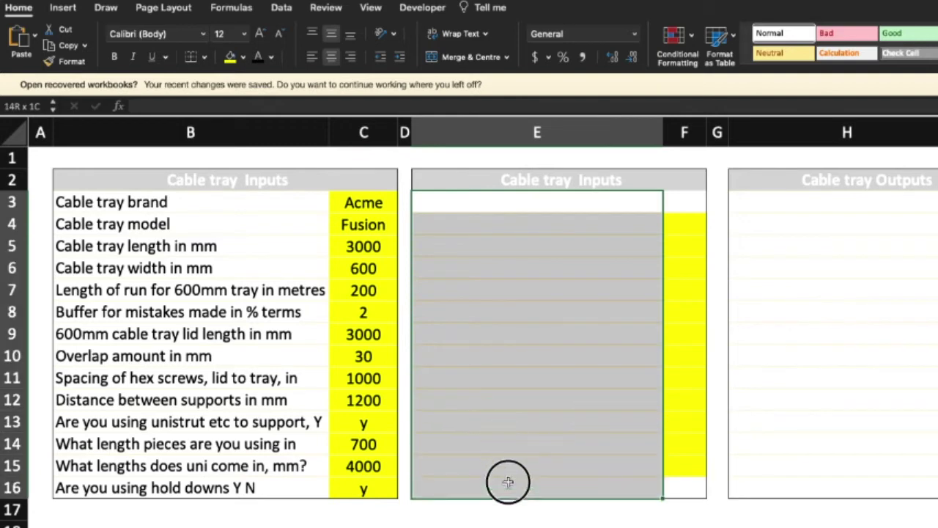
{"action": "left_click", "coordinate": [259, 59]}
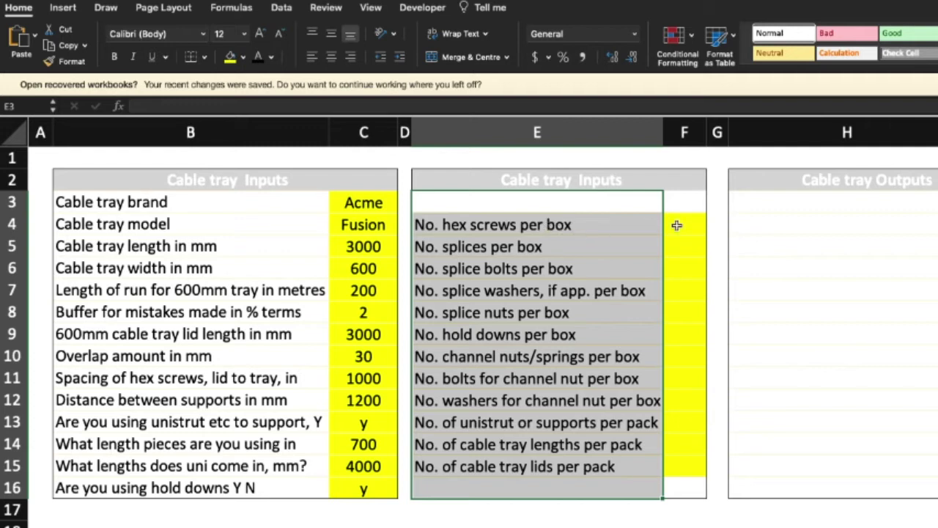
{"action": "left_click_drag", "start_coordinate": [677, 225], "coordinate": [682, 466]}
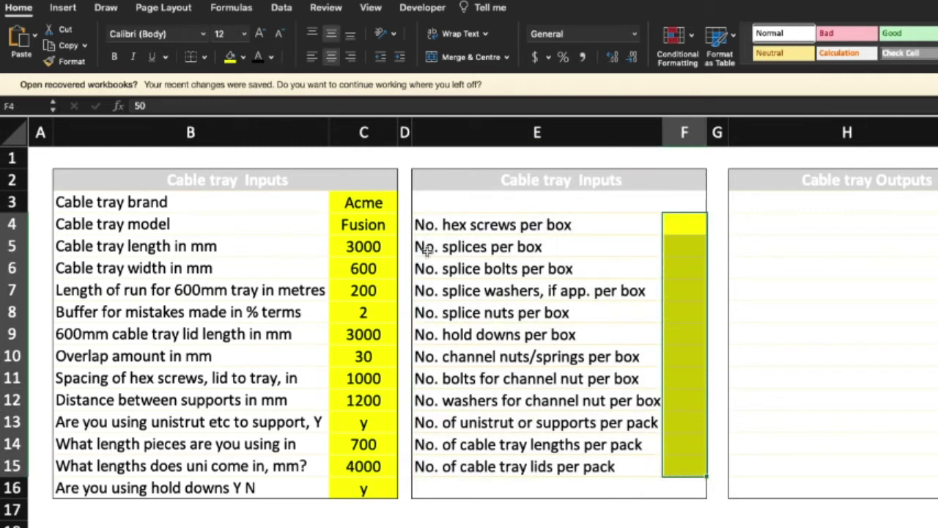
{"action": "left_click", "coordinate": [259, 59]}
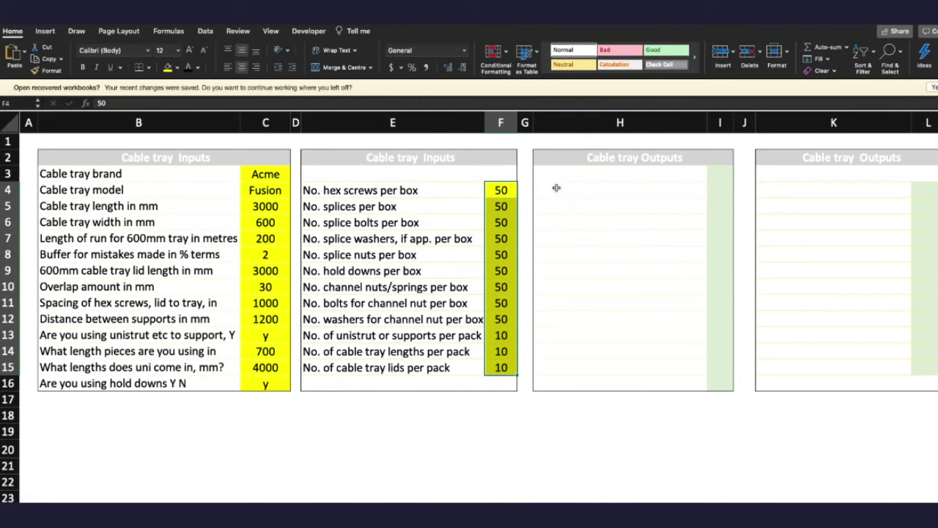
Step: Colour the first Cable tray Outputs table's labels in H3:H16 black and its results in I3:I16 red
{"action": "left_click_drag", "start_coordinate": [553, 176], "coordinate": [633, 379]}
{"action": "left_click", "coordinate": [187, 66]}
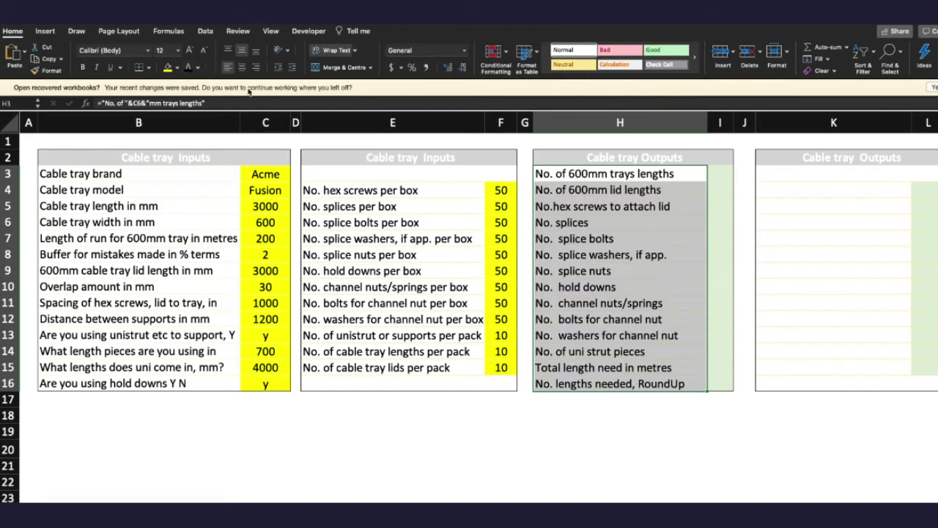
{"action": "left_click_drag", "start_coordinate": [722, 174], "coordinate": [711, 372]}
{"action": "left_click", "coordinate": [197, 67]}
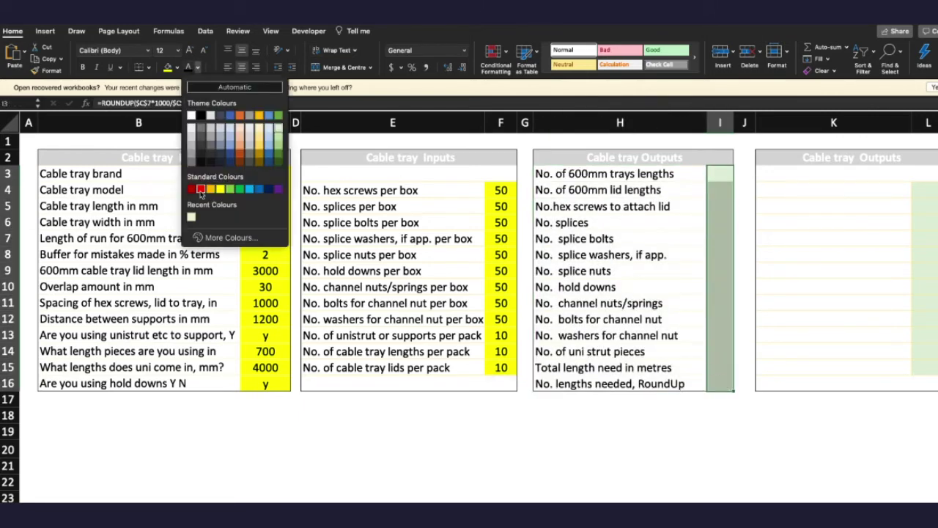
{"action": "left_click", "coordinate": [202, 189]}
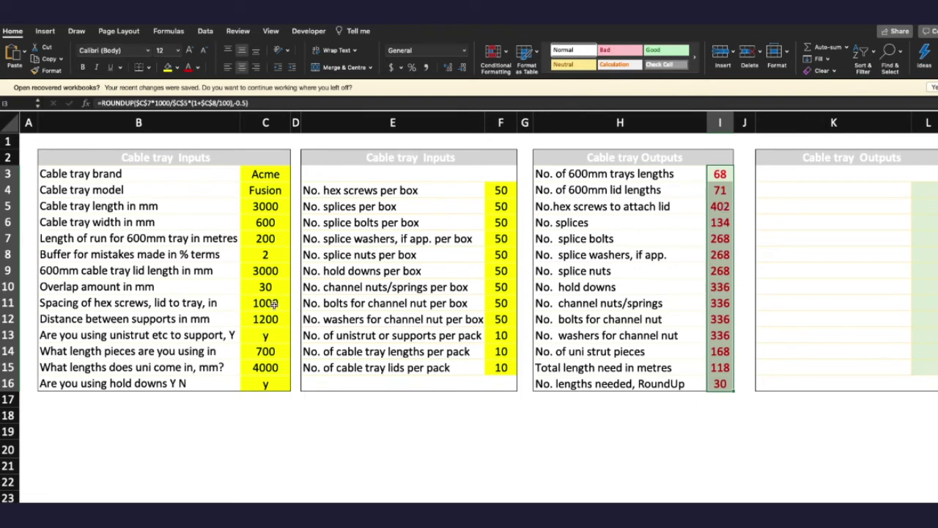
Step: Inspect the formula that calculates the number of hex screws to attach the lid
{"action": "left_click", "coordinate": [720, 206]}
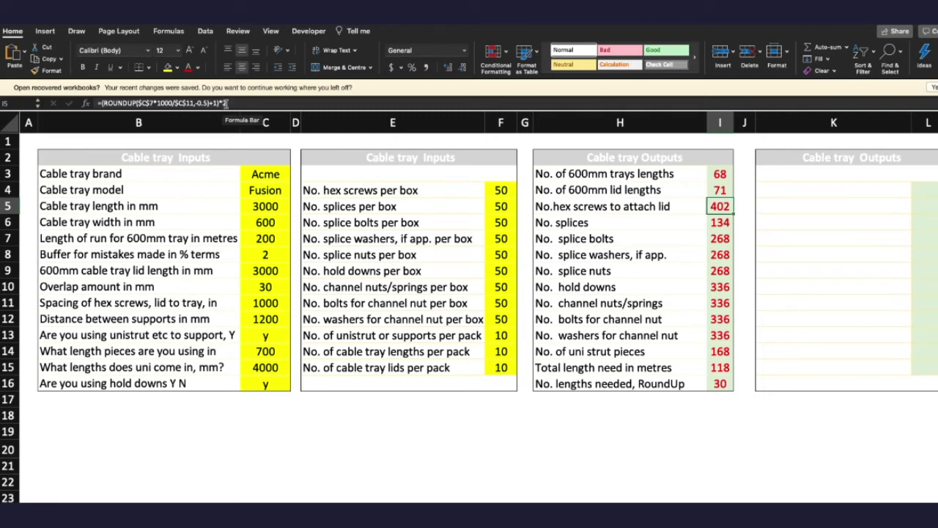
Step: Inspect the formulas that calculate the numbers of splices, splice bolts, splice washers and splice nuts in I6:I9
{"action": "left_click", "coordinate": [720, 222]}
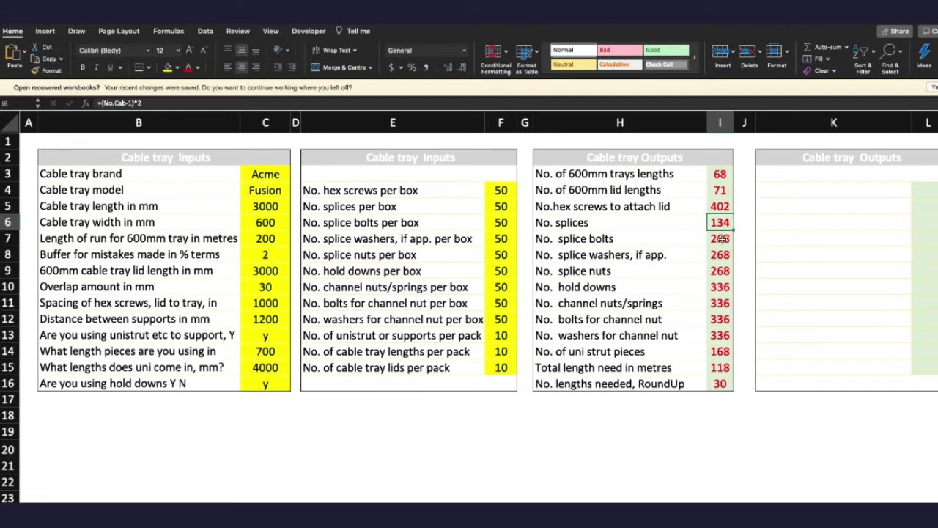
{"action": "left_click", "coordinate": [722, 238]}
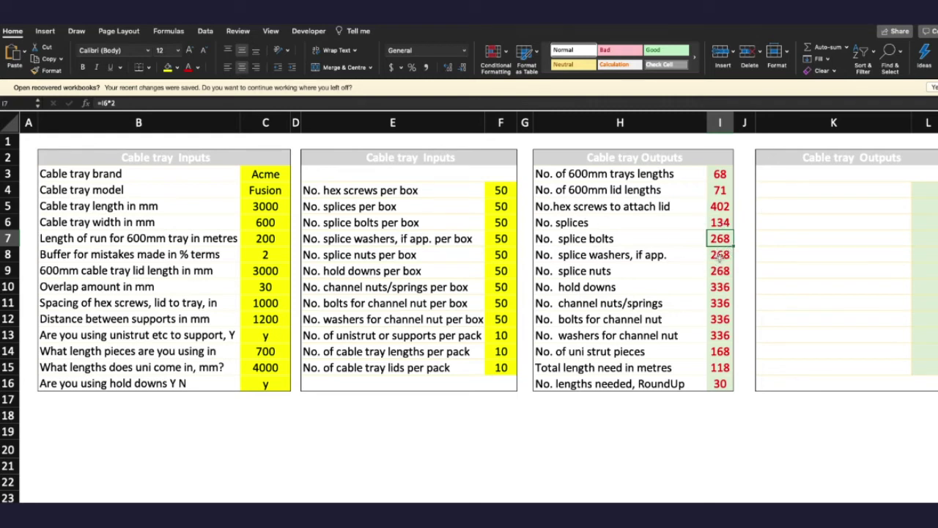
{"action": "left_click", "coordinate": [721, 256]}
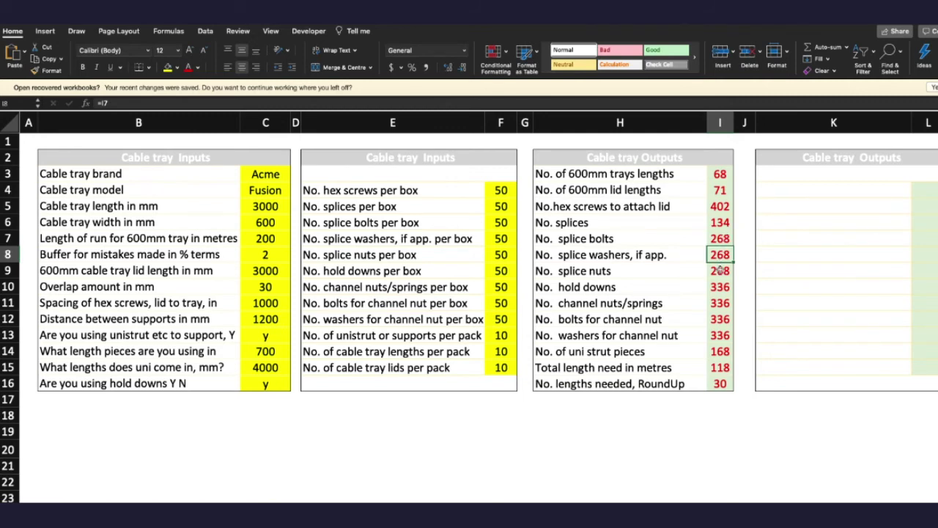
{"action": "left_click", "coordinate": [721, 272]}
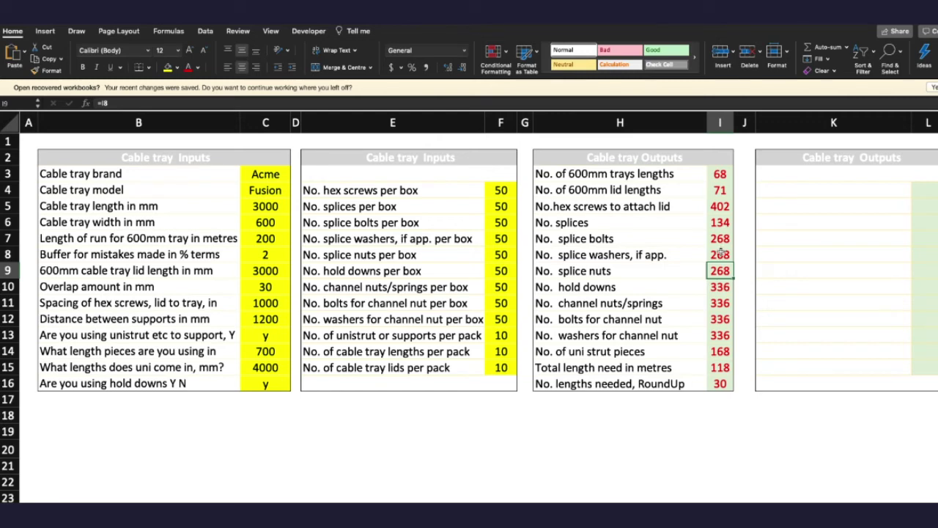
Step: Trace the precedents of the splice washers result in I8 and the splices result in I6, and remove the arrows
{"action": "left_click", "coordinate": [723, 254]}
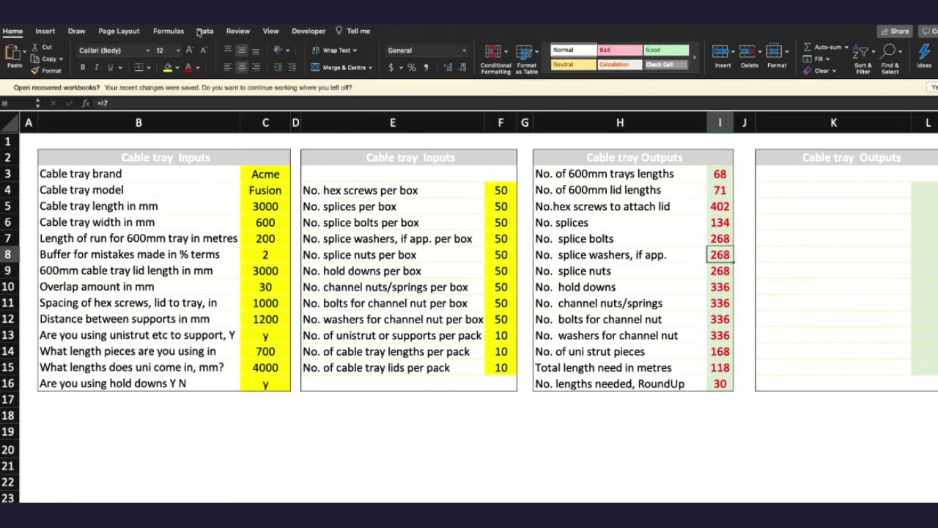
{"action": "left_click", "coordinate": [169, 31]}
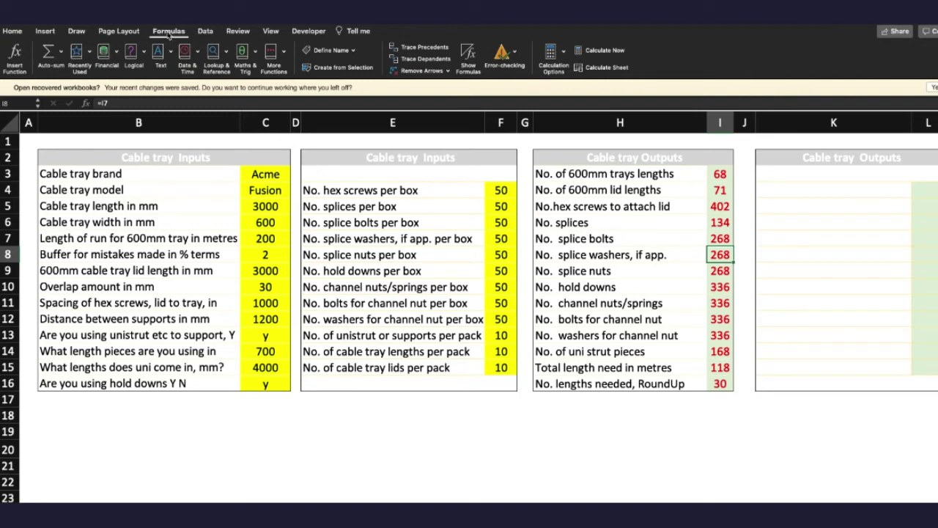
{"action": "left_click", "coordinate": [434, 50]}
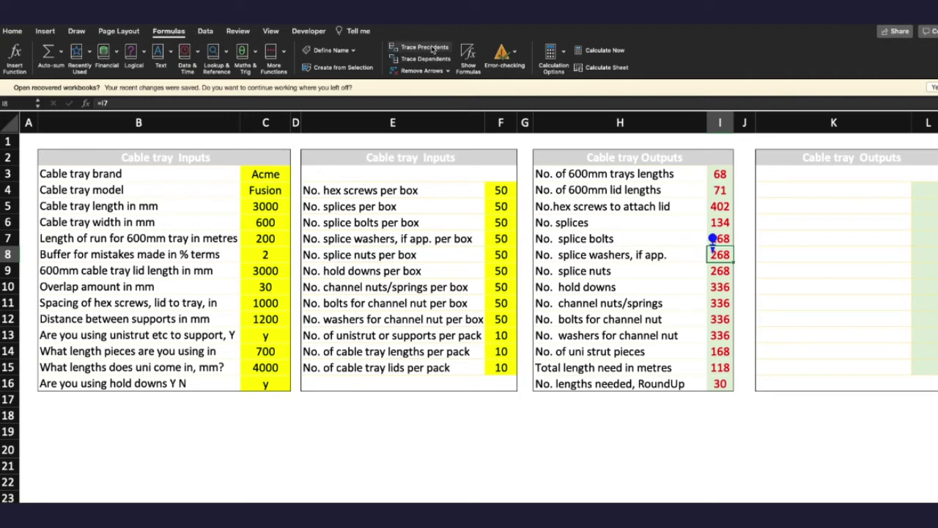
{"action": "left_click", "coordinate": [720, 222]}
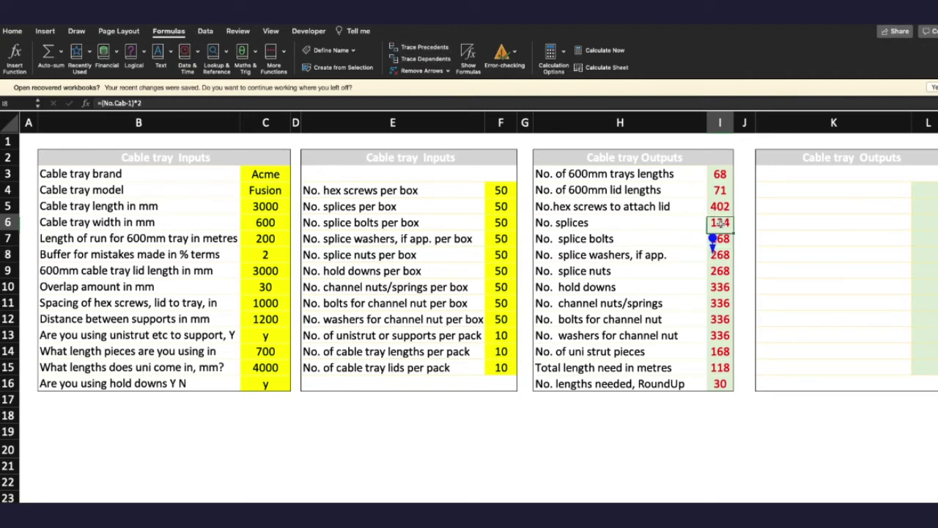
{"action": "left_click", "coordinate": [422, 48]}
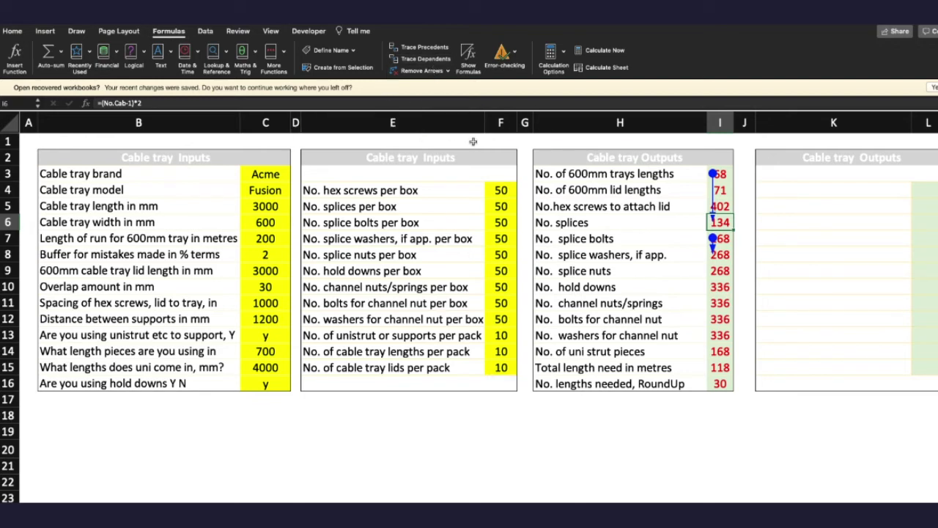
{"action": "left_click", "coordinate": [721, 271]}
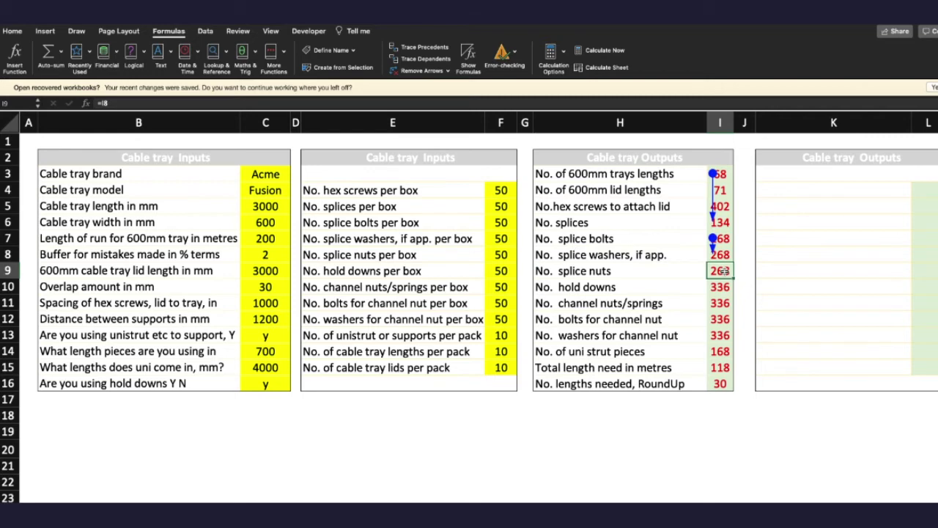
{"action": "left_click", "coordinate": [426, 71]}
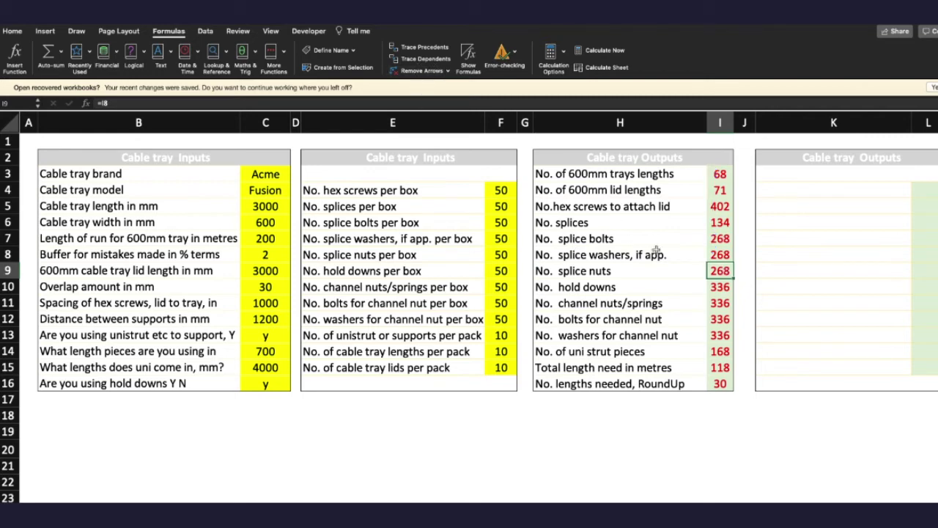
Step: Inspect the hold downs formula in I10, trace its precedents and remove the arrows
{"action": "left_click", "coordinate": [721, 287]}
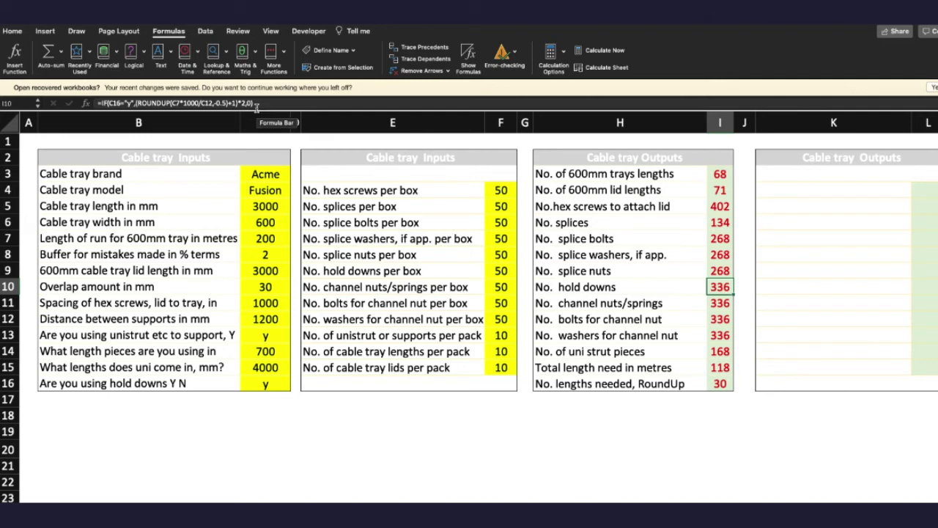
{"action": "left_click", "coordinate": [426, 48]}
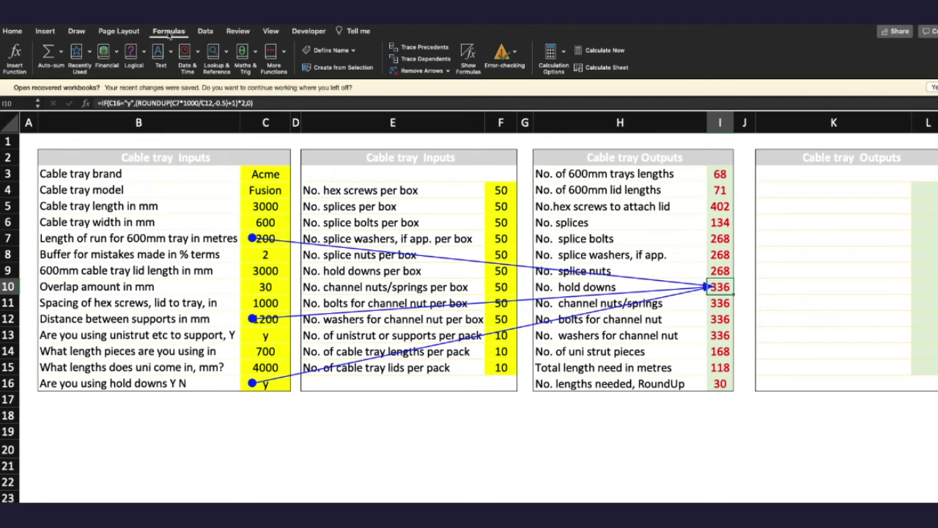
{"action": "left_click", "coordinate": [421, 70]}
Step: Inspect the channel nuts and channel nut bolts formulas in I11 and I12, tracing I12's precedents and clearing the arrows
{"action": "left_click", "coordinate": [715, 323]}
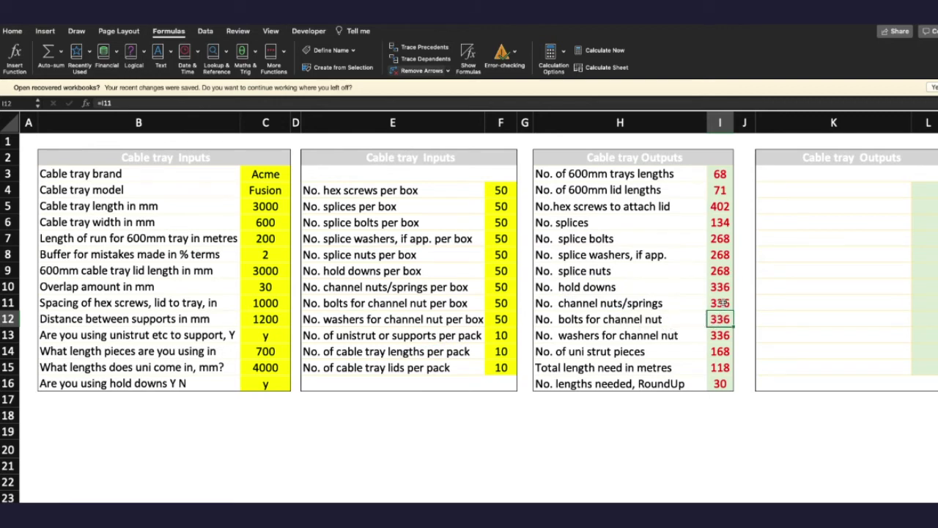
{"action": "left_click", "coordinate": [722, 302]}
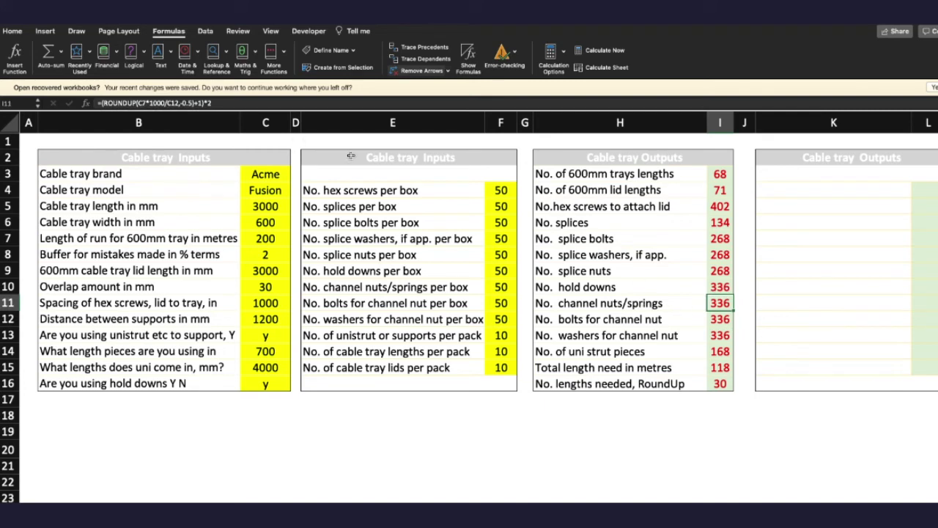
{"action": "left_click", "coordinate": [717, 319]}
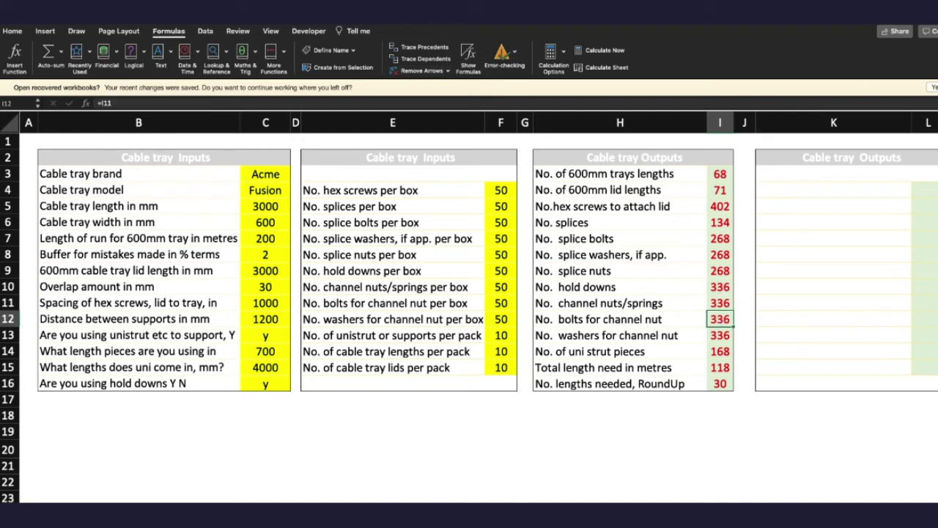
{"action": "left_click", "coordinate": [421, 49]}
{"action": "left_click", "coordinate": [432, 71]}
Step: Inspect the formulas behind the uni strut pieces label in H14, the total length in I15 and the lengths needed in I16
{"action": "left_click", "coordinate": [630, 353]}
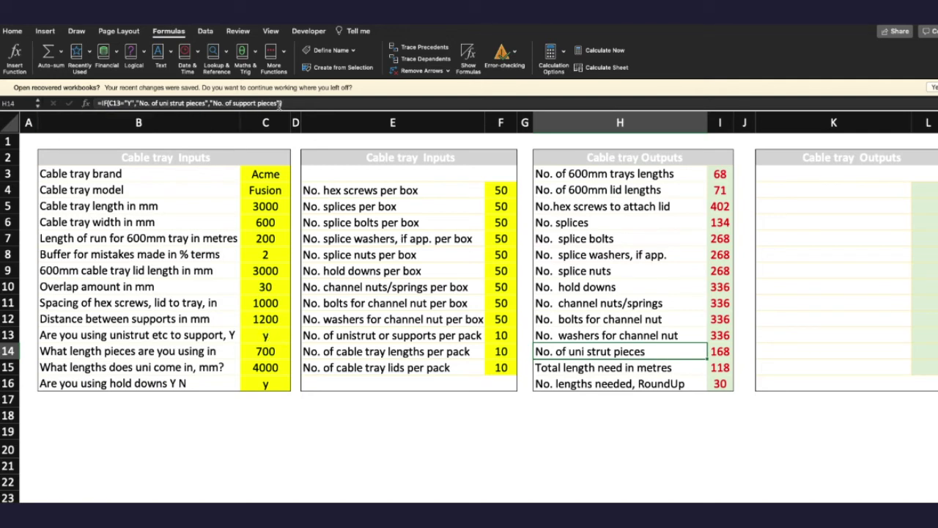
{"action": "left_click", "coordinate": [722, 369]}
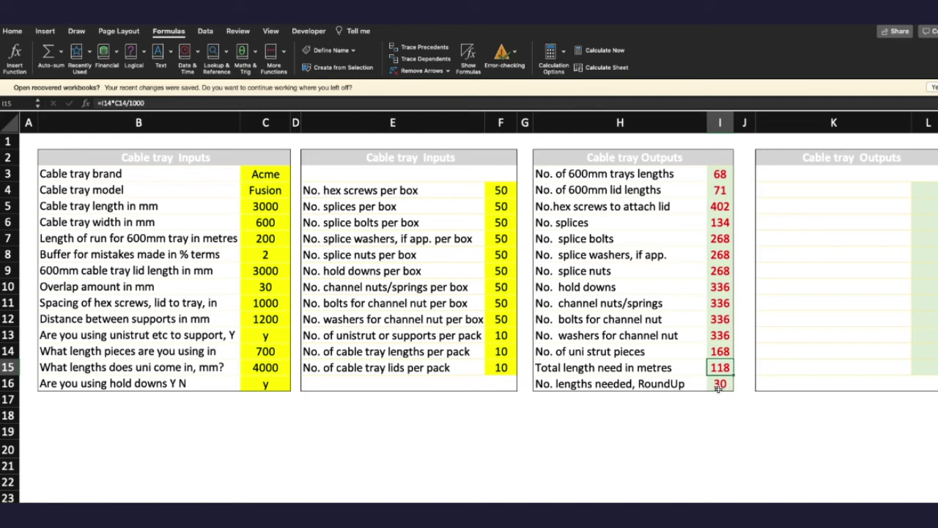
{"action": "left_click", "coordinate": [722, 383]}
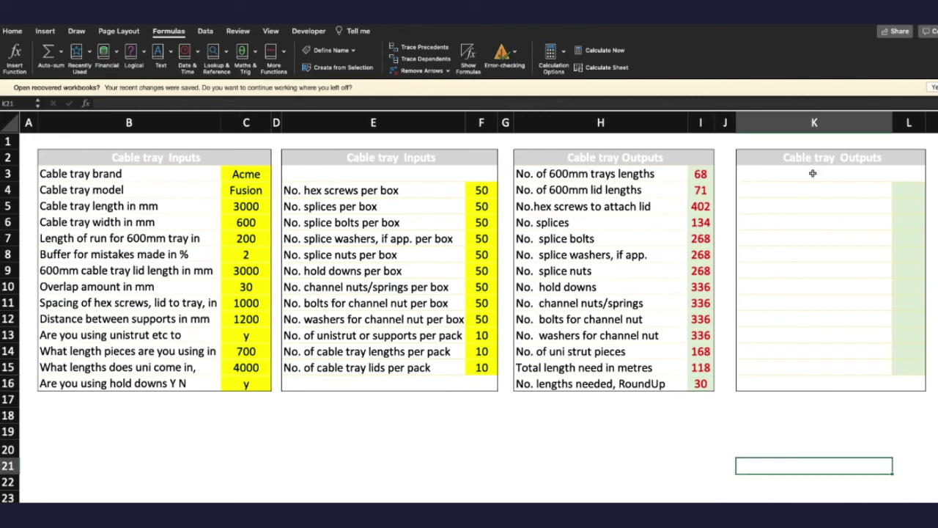
Step: Colour the second Cable tray Outputs table's labels in K3:K16 black and its results in L3:L16 red
{"action": "left_click_drag", "start_coordinate": [811, 176], "coordinate": [806, 383]}
{"action": "left_click", "coordinate": [13, 32]}
{"action": "left_click", "coordinate": [196, 68]}
{"action": "left_click", "coordinate": [203, 114]}
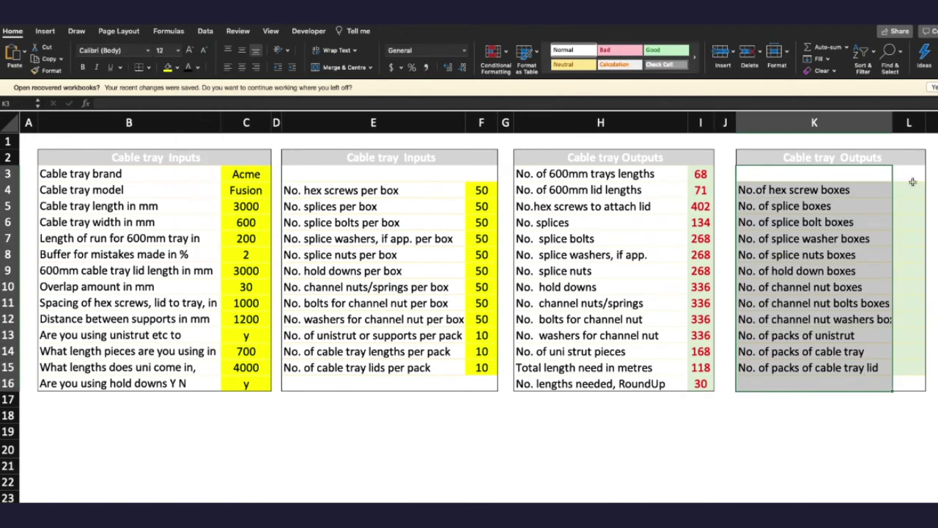
{"action": "left_click_drag", "start_coordinate": [912, 181], "coordinate": [906, 384]}
{"action": "left_click", "coordinate": [196, 67]}
{"action": "left_click", "coordinate": [200, 191]}
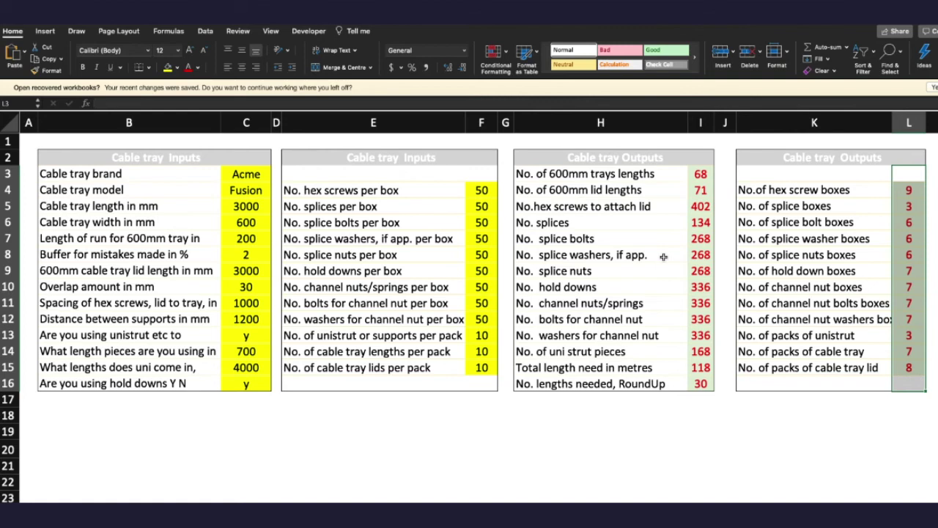